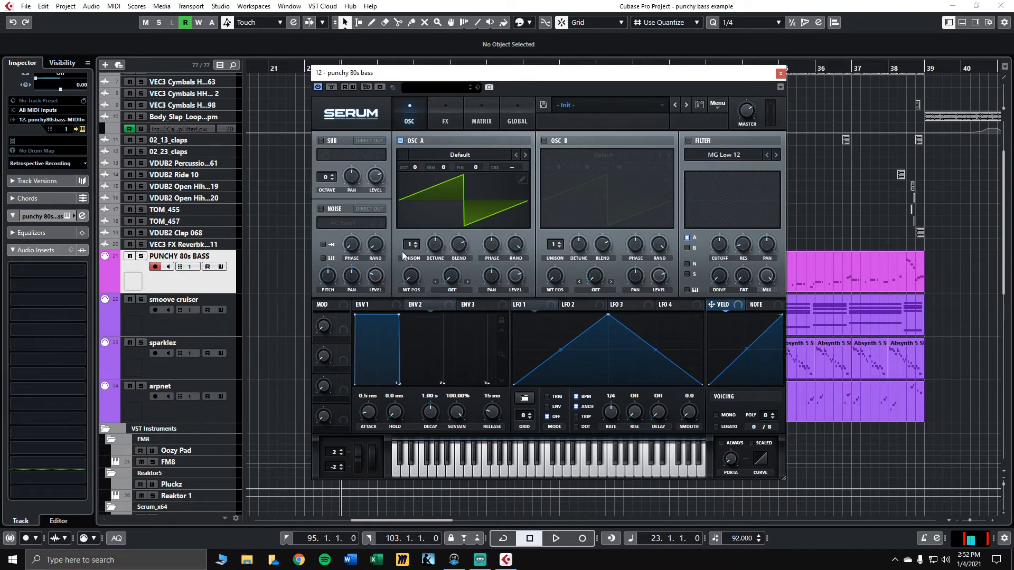
- Load the digital SubBass_1 wavetable into oscillator A and set its octave to -1
click(456, 156)
mouse_move(448, 181)
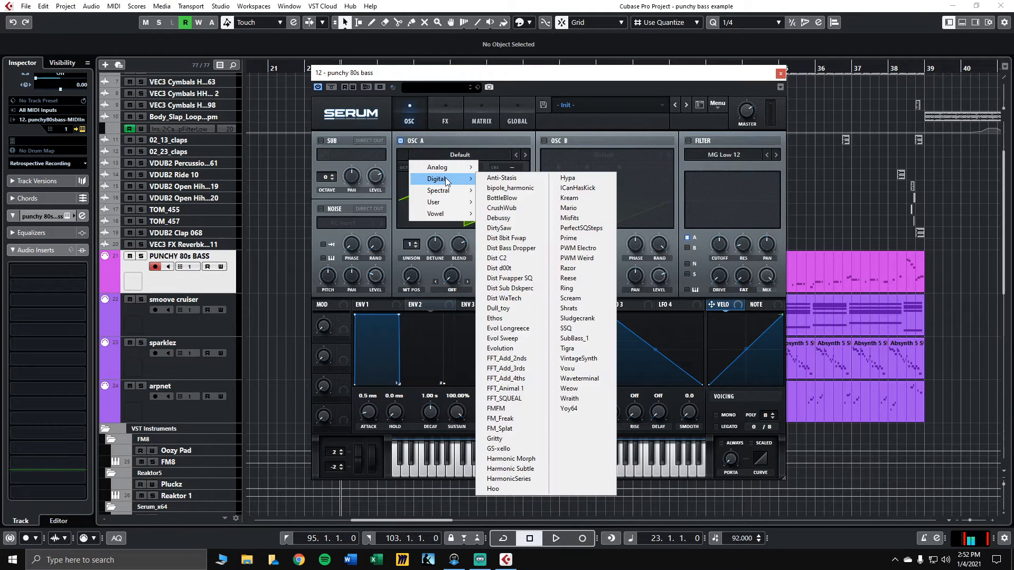
click(579, 339)
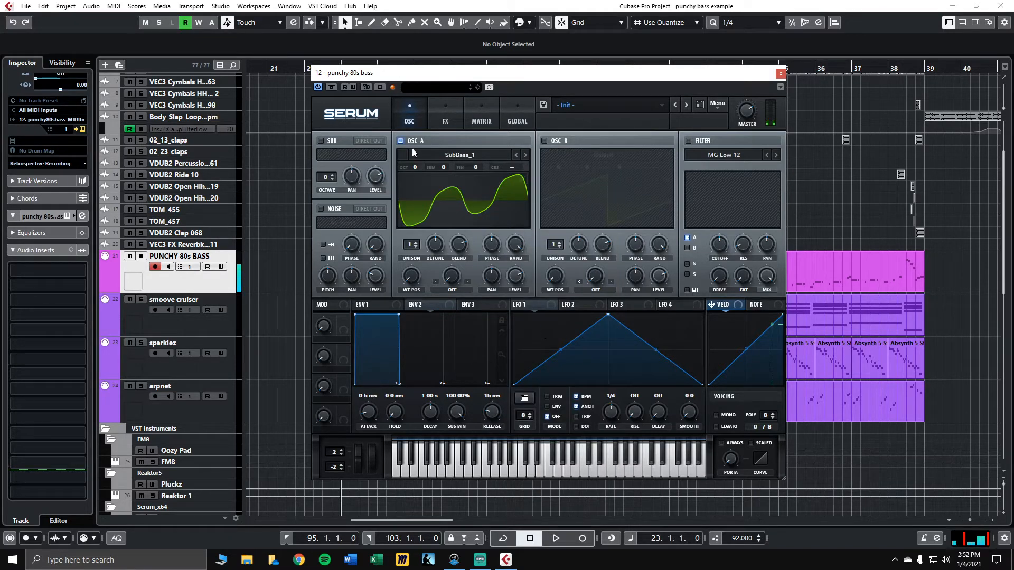
drag(414, 167, 416, 180)
- Enable oscillator B and load the Evol Sweep wavetable into it
click(544, 140)
click(591, 154)
mouse_move(604, 178)
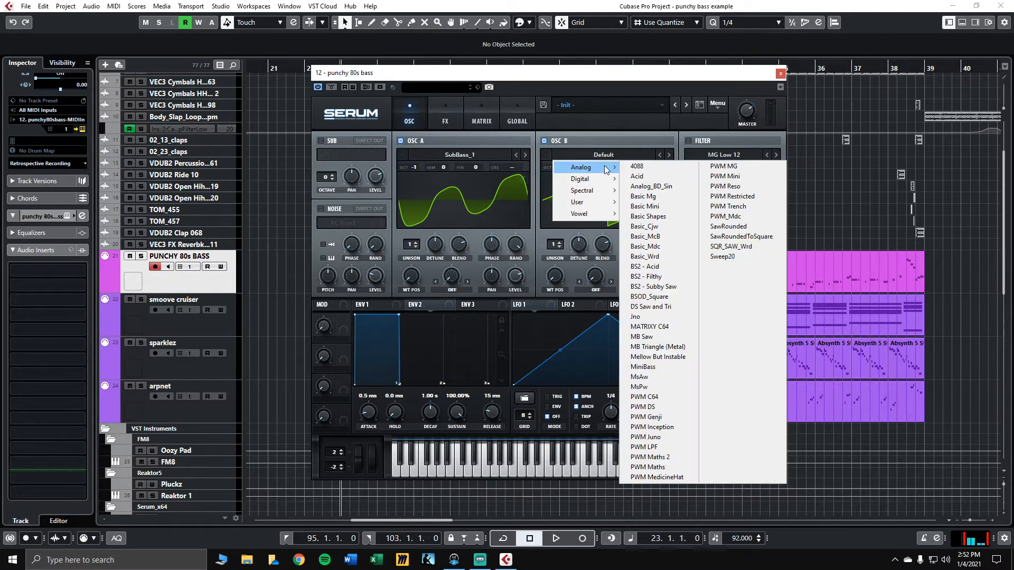
click(655, 338)
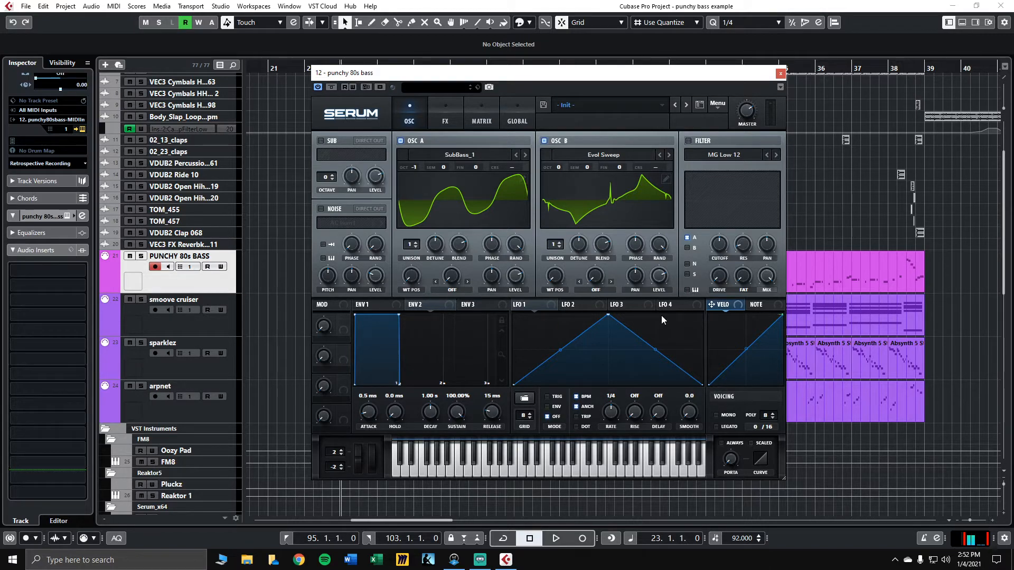
- Set oscillator B's warp mode to FM (from A) and try out different warp amounts
click(597, 291)
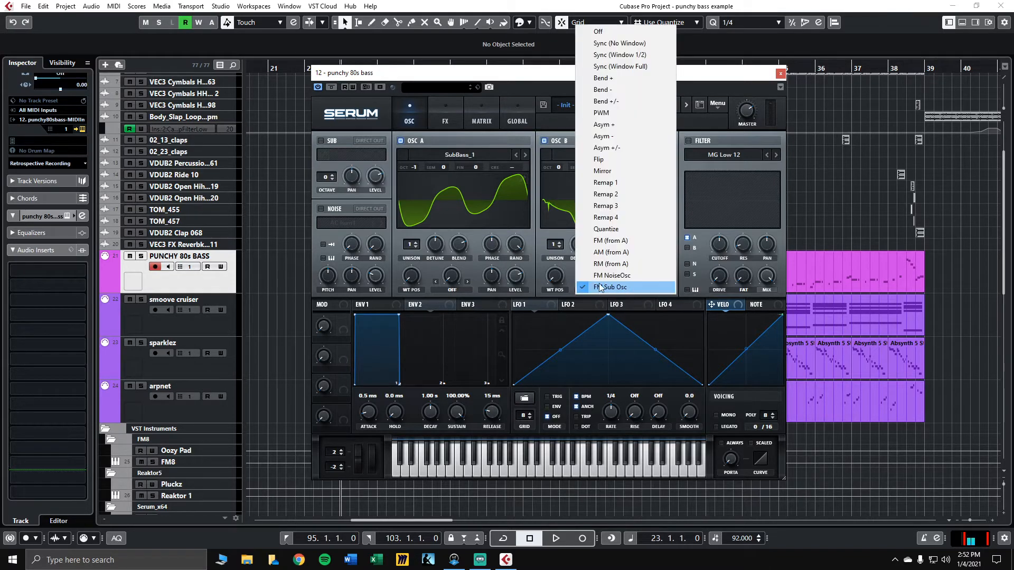
click(606, 247)
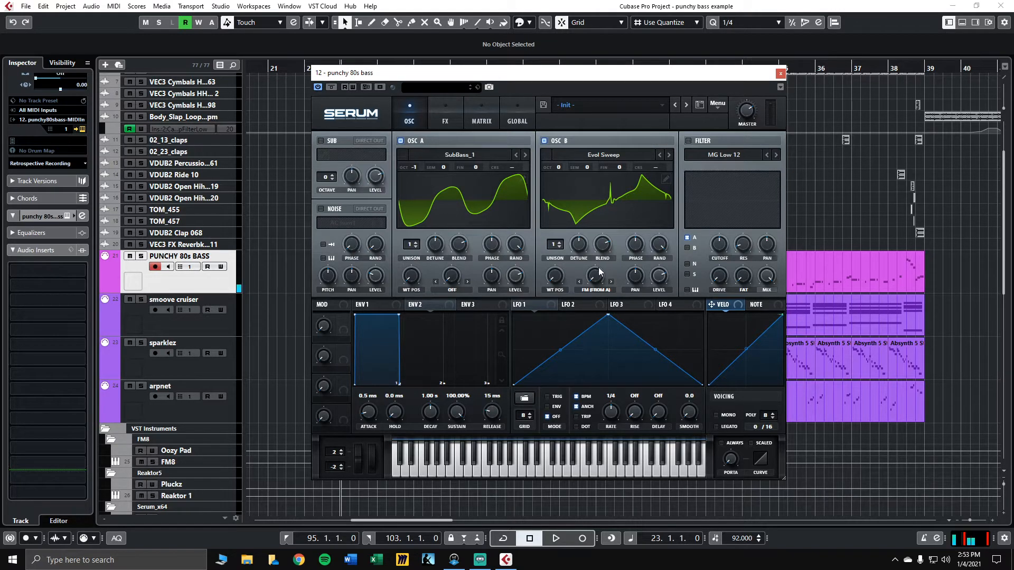
mouse_move(597, 277)
mouse_down()
mouse_move(598, 223)
mouse_move(582, 274)
mouse_up()
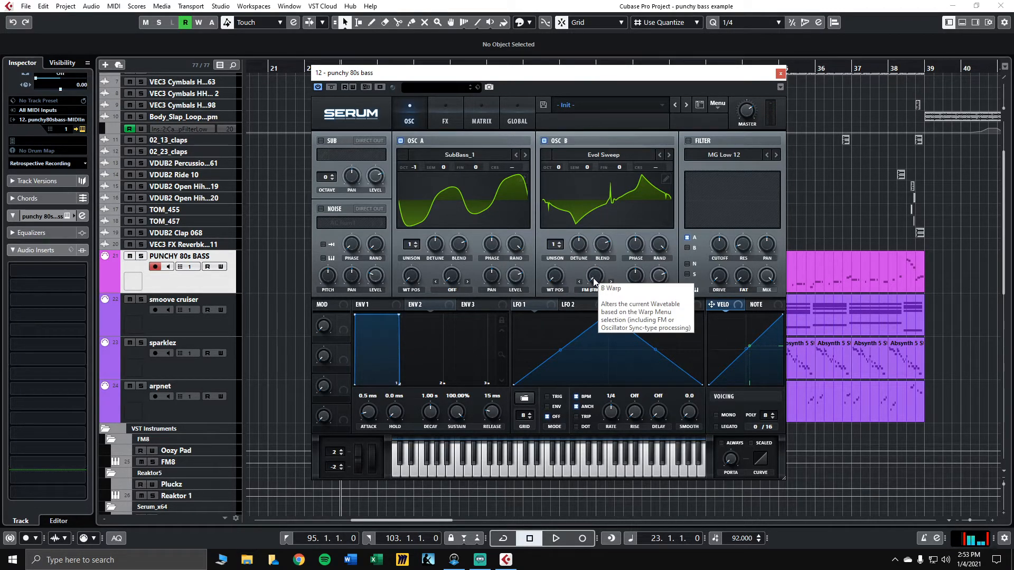
mouse_move(594, 282)
mouse_down()
mouse_move(604, 240)
mouse_move(593, 274)
mouse_up()
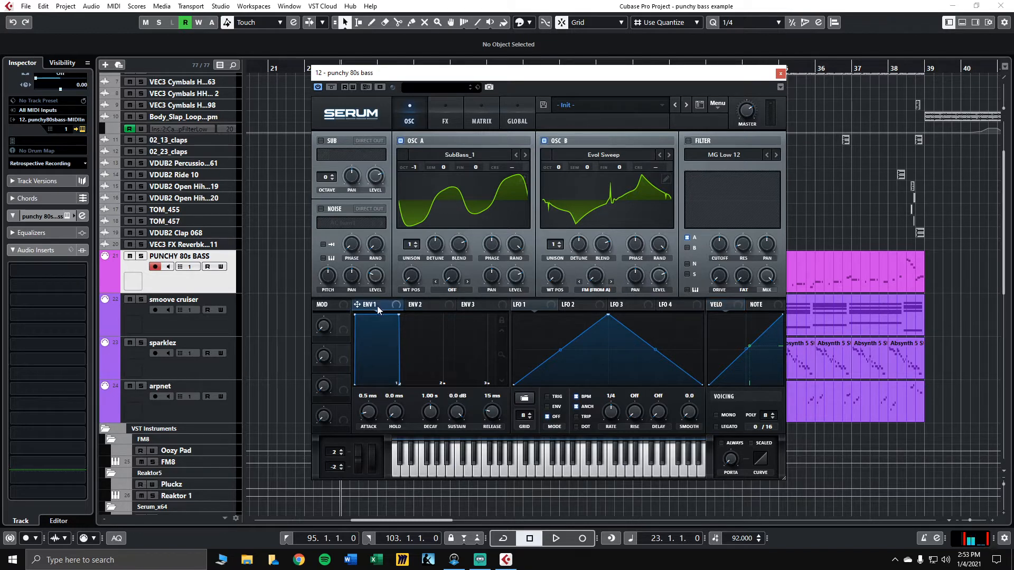
- Assign Env 2 to oscillator B's warp amount and shape it with about 989 ms decay, 33% sustain and a steeper decay curve
click(421, 306)
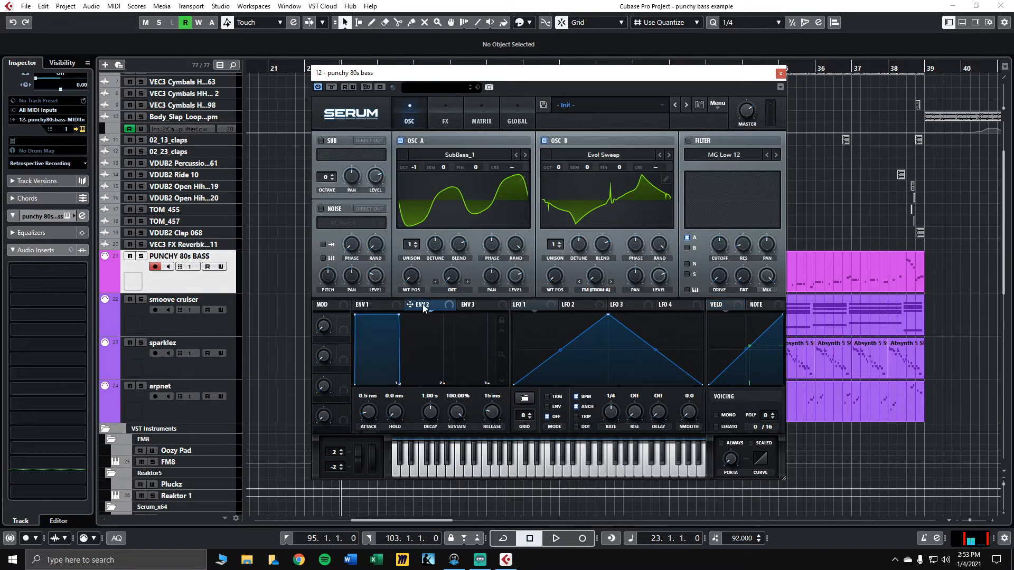
drag(422, 307, 531, 293)
drag(594, 276, 587, 307)
drag(399, 315, 398, 363)
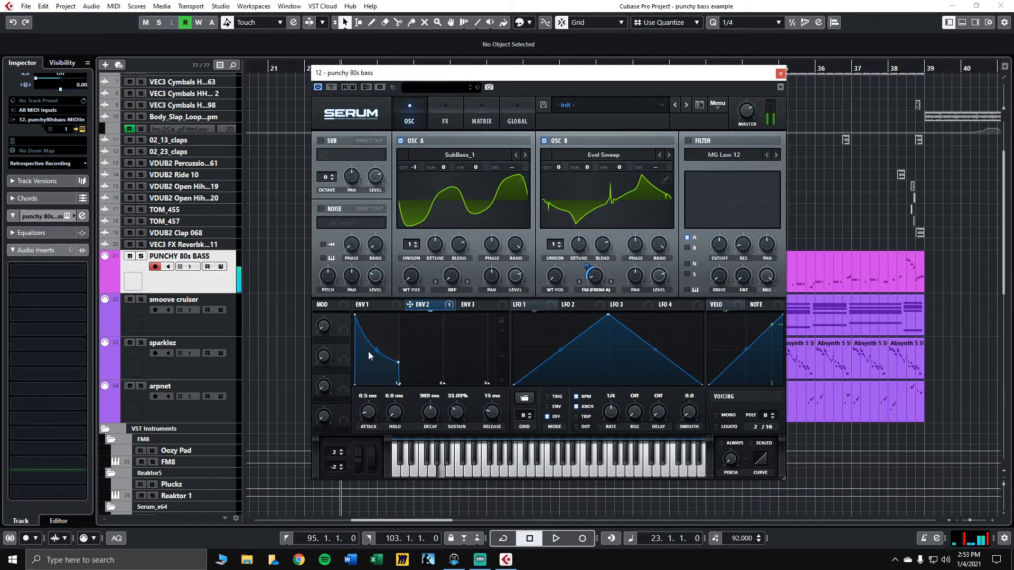
mouse_move(377, 349)
mouse_down()
mouse_move(377, 339)
mouse_move(376, 355)
mouse_up()
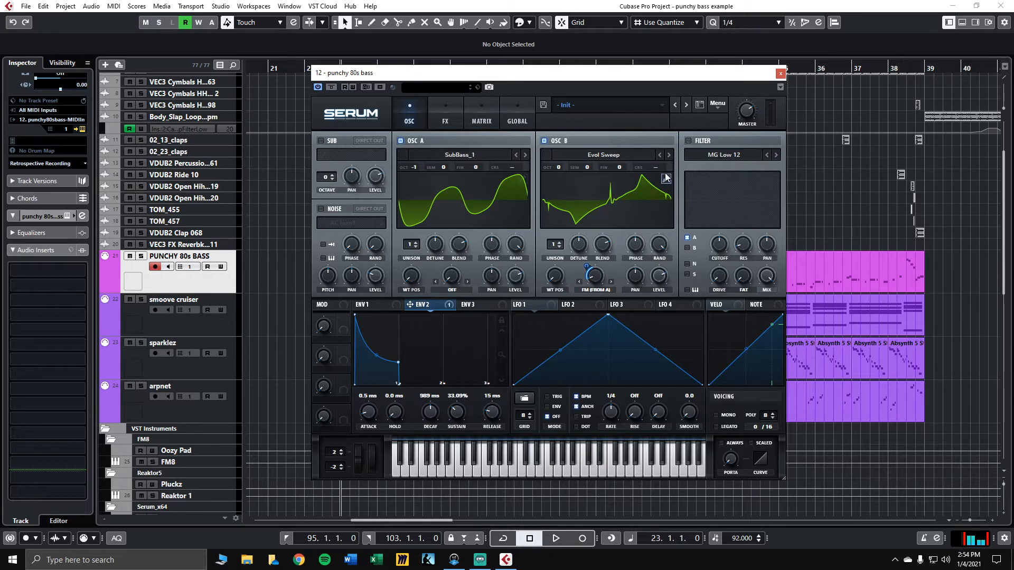
- Enable the filter for both oscillators as MG Low 18 and adjust its resonance and cutoff
click(689, 142)
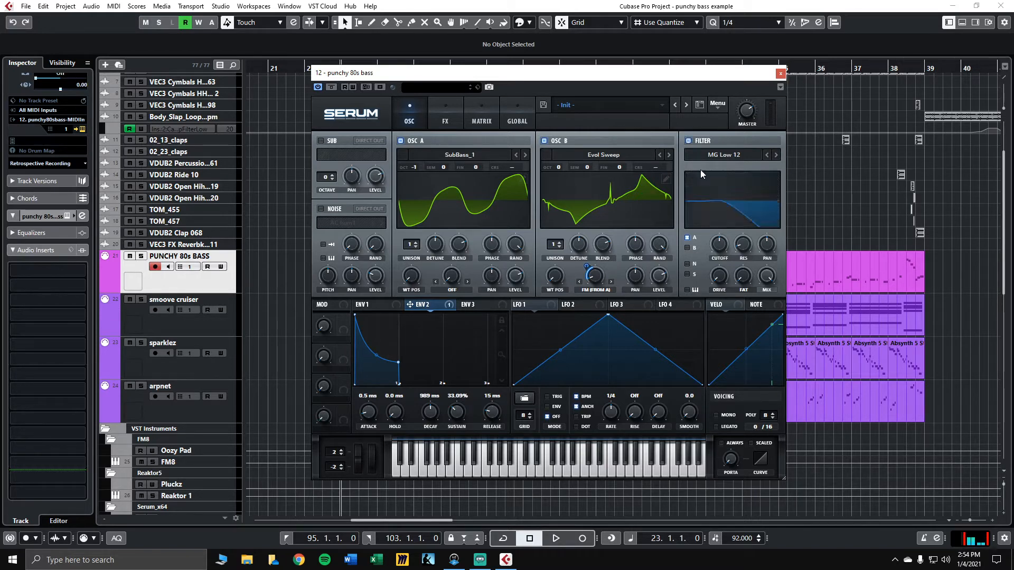
click(687, 247)
click(727, 155)
mouse_move(728, 173)
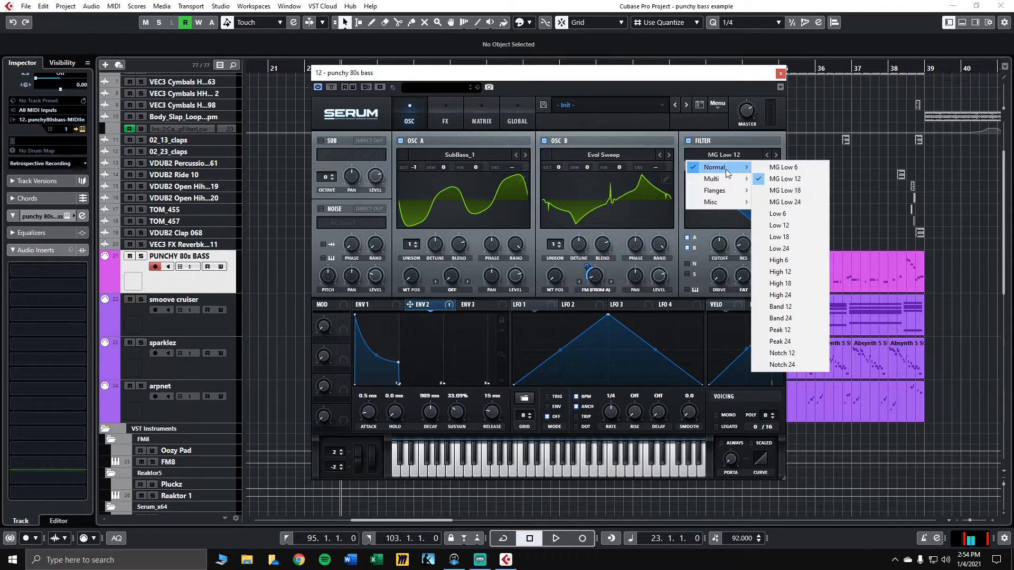
click(787, 191)
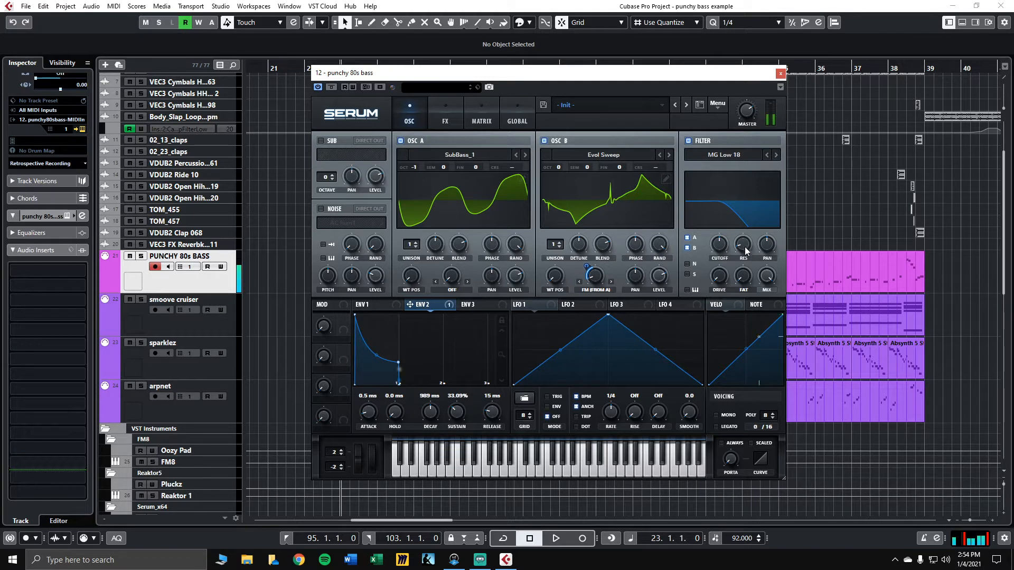
drag(747, 250, 744, 240)
mouse_move(721, 252)
mouse_down()
mouse_move(721, 272)
mouse_move(719, 256)
mouse_move(739, 259)
mouse_move(739, 236)
mouse_move(718, 212)
mouse_move(725, 233)
mouse_move(727, 202)
mouse_move(718, 246)
mouse_up()
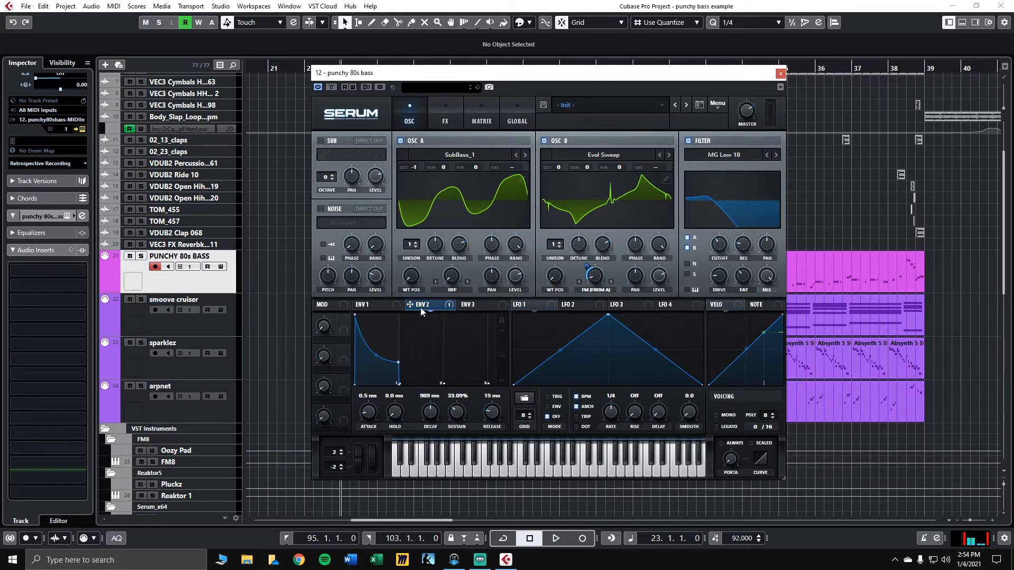
- Modulate the filter cutoff with Env 2, fine-tune the cutoff, and give oscillator B 4 unison voices with adjusted detune
drag(432, 305, 713, 276)
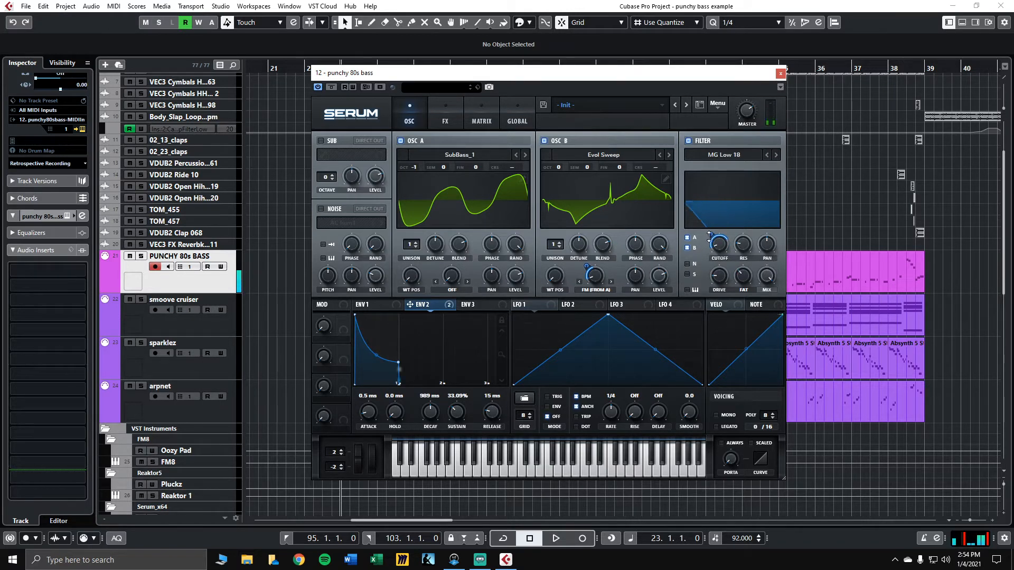
drag(710, 235, 709, 231)
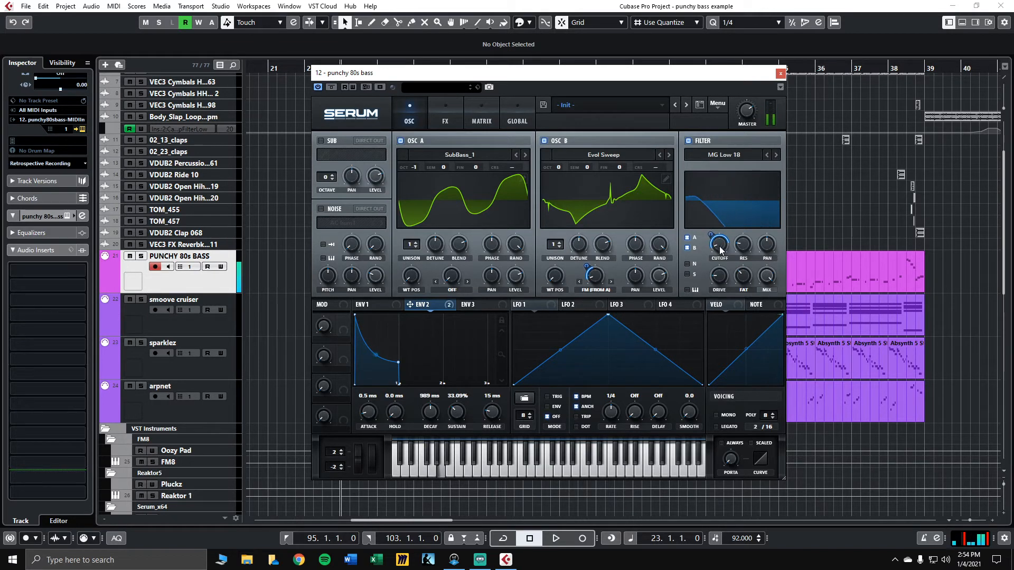
click(722, 251)
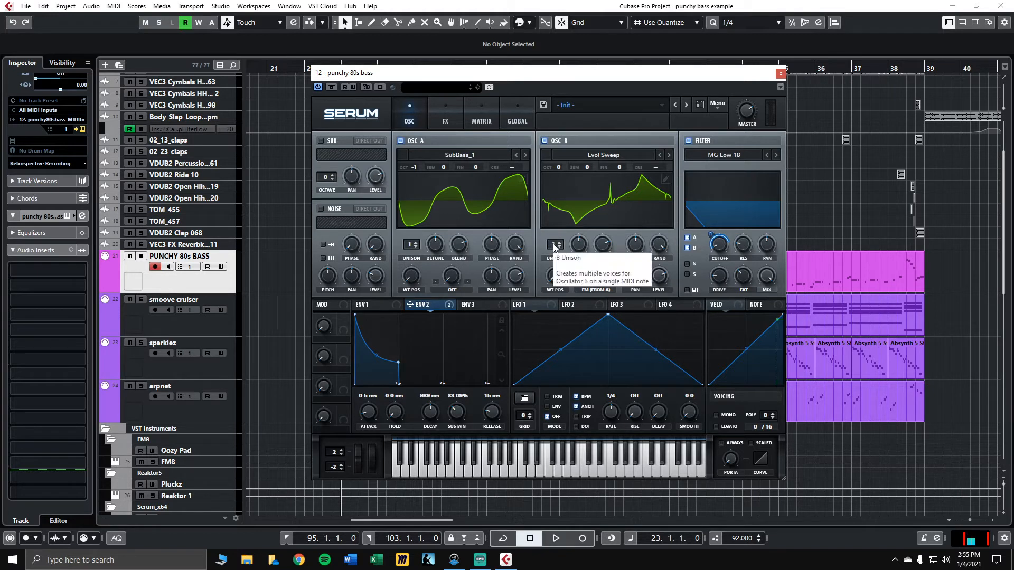
drag(554, 247, 580, 248)
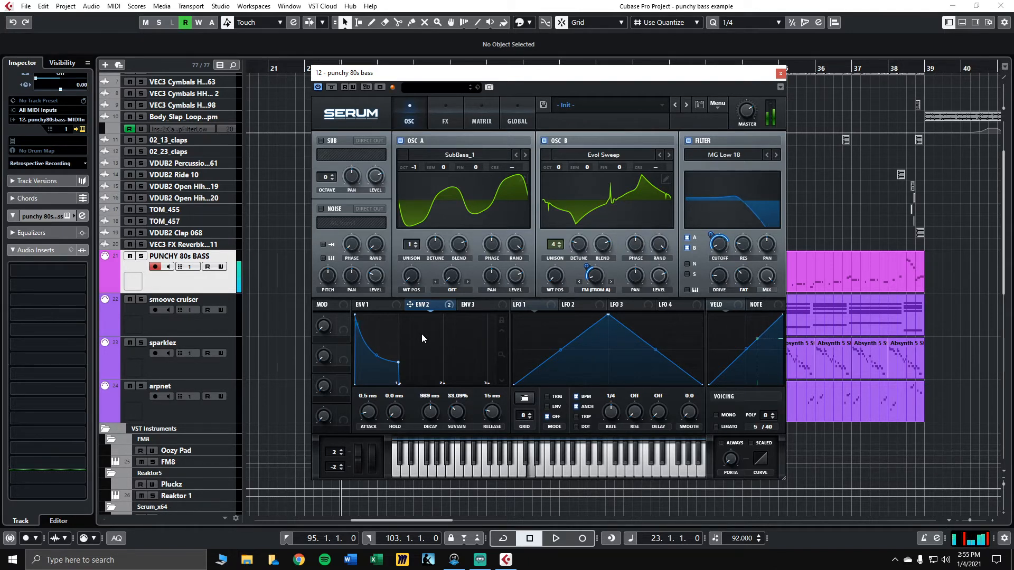
- Enable the compressor effect, adjust its threshold, and set its attack to about 39.7 ms
click(446, 120)
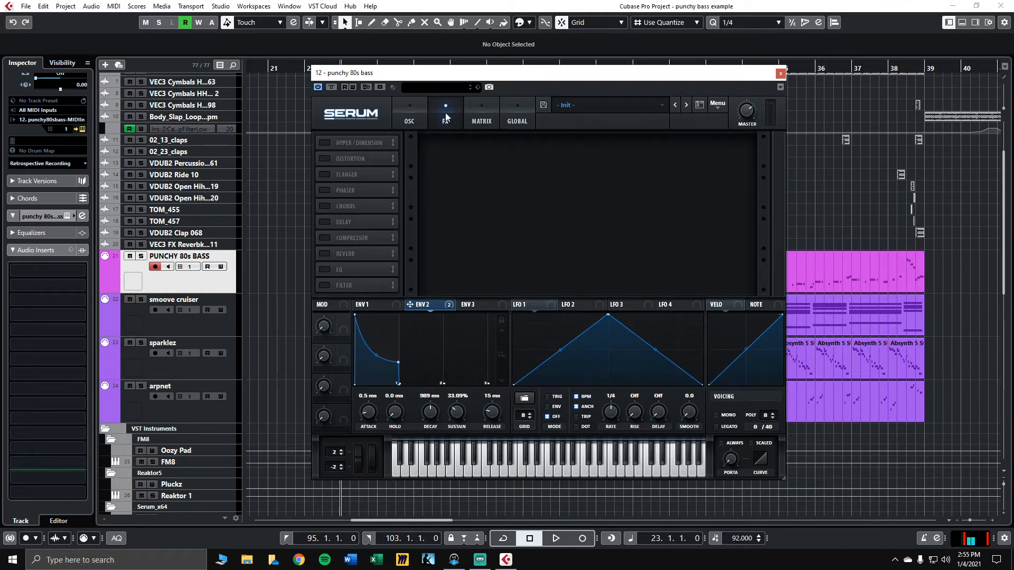
click(325, 239)
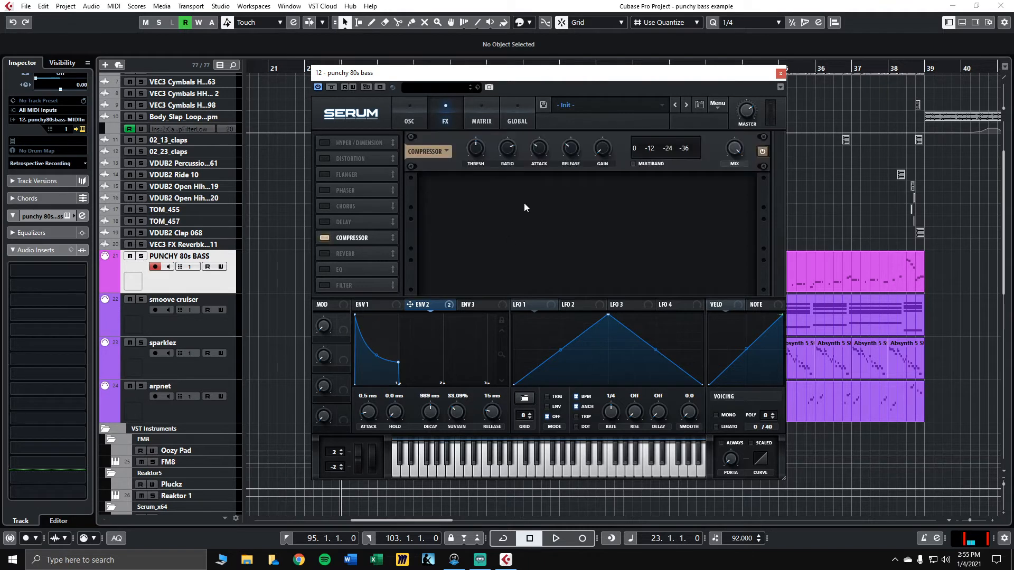
click(473, 153)
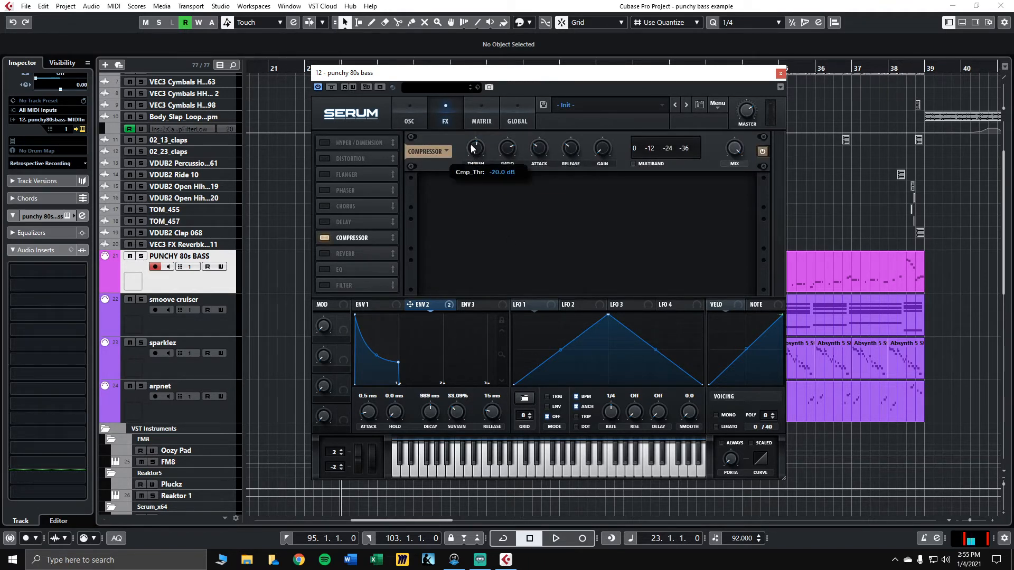
scroll(471, 148, down, 2)
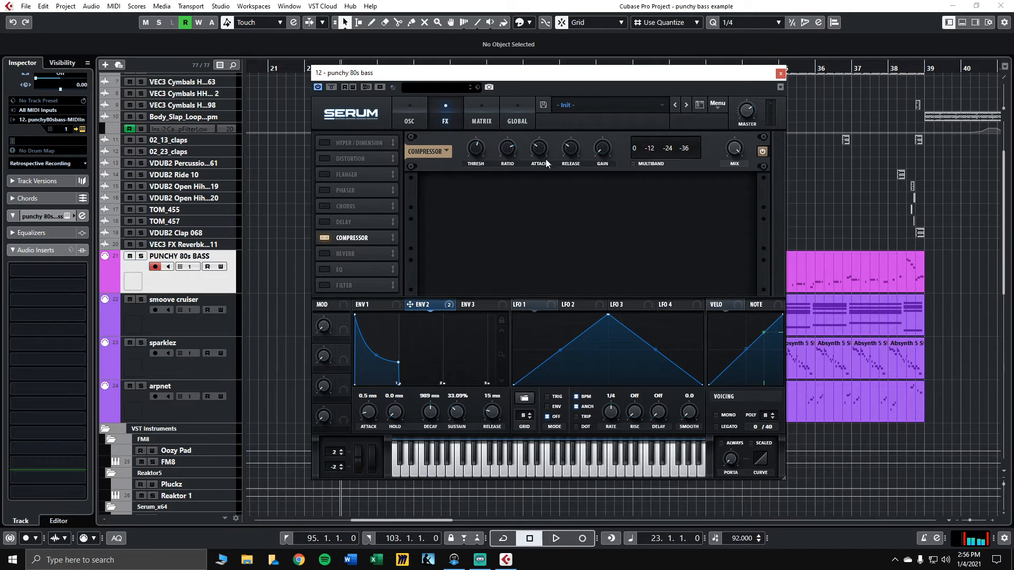
mouse_move(509, 148)
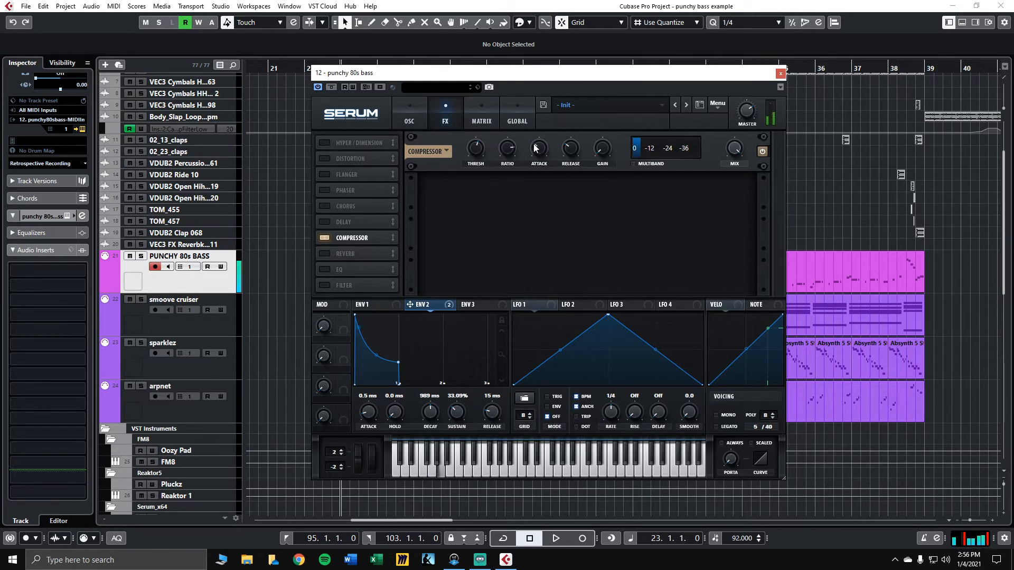
mouse_move(540, 157)
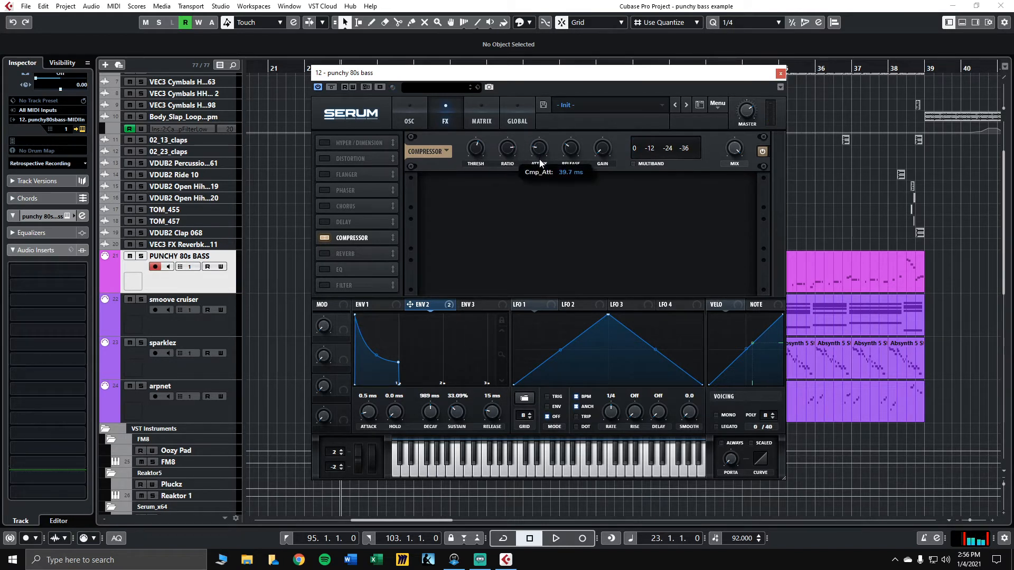
scroll(540, 165, up, 2)
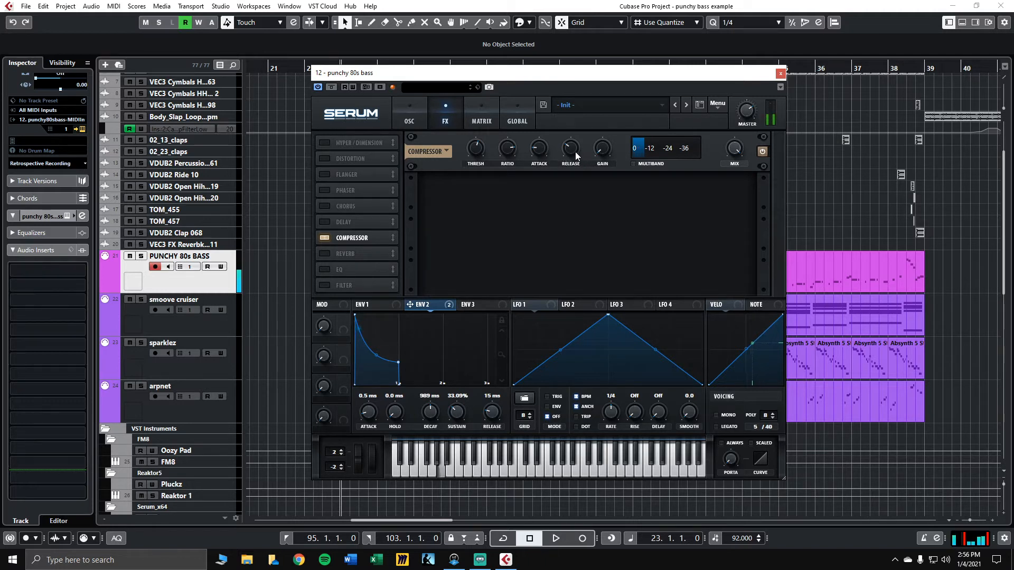
- Set the compressor's release to about 61.2 ms and adjust its make-up gain to a moderate boost
drag(572, 150, 574, 164)
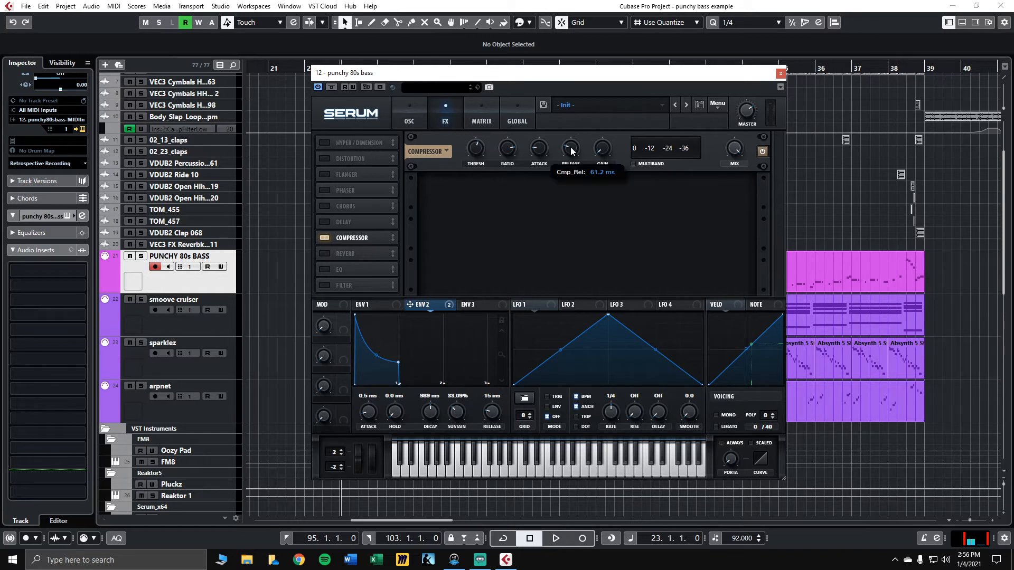
mouse_move(602, 150)
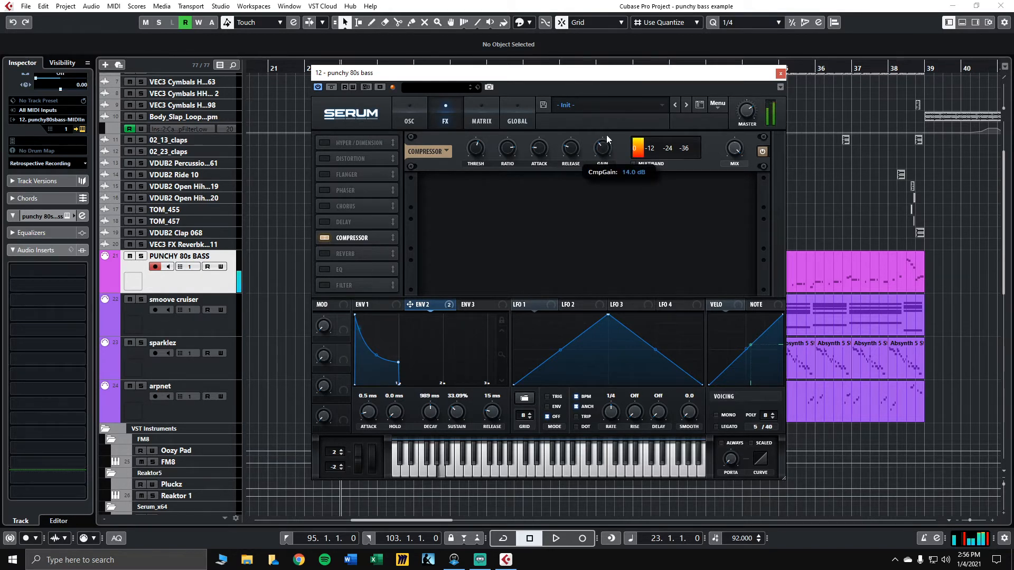
drag(606, 148, 601, 153)
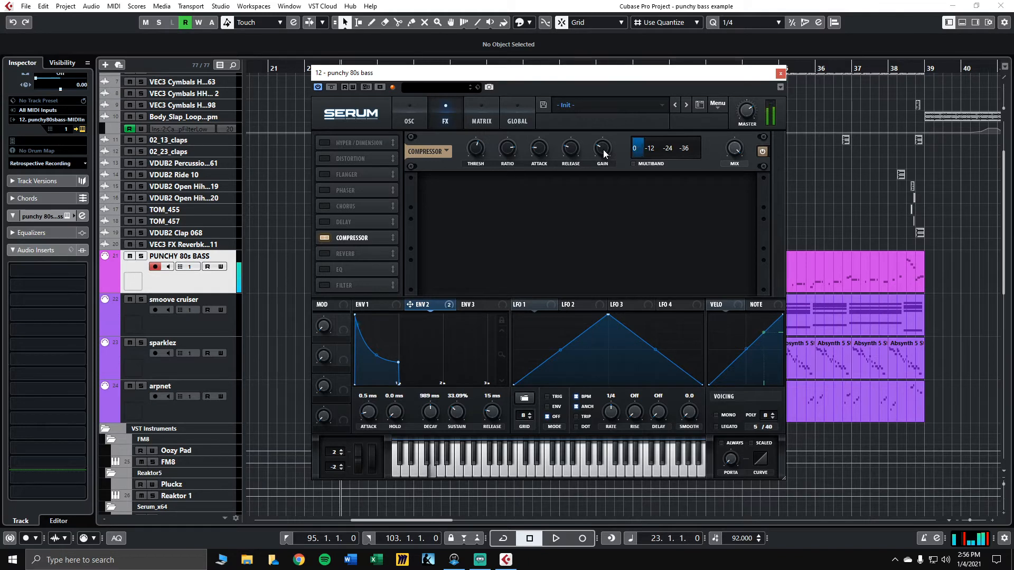
- Turn on multiband mode for the compressor
click(410, 121)
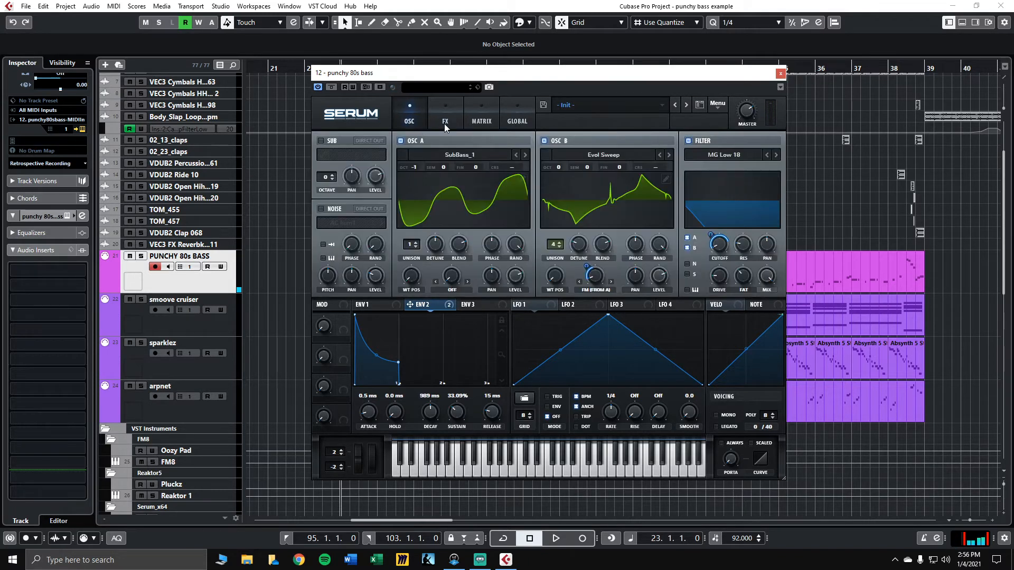
click(444, 121)
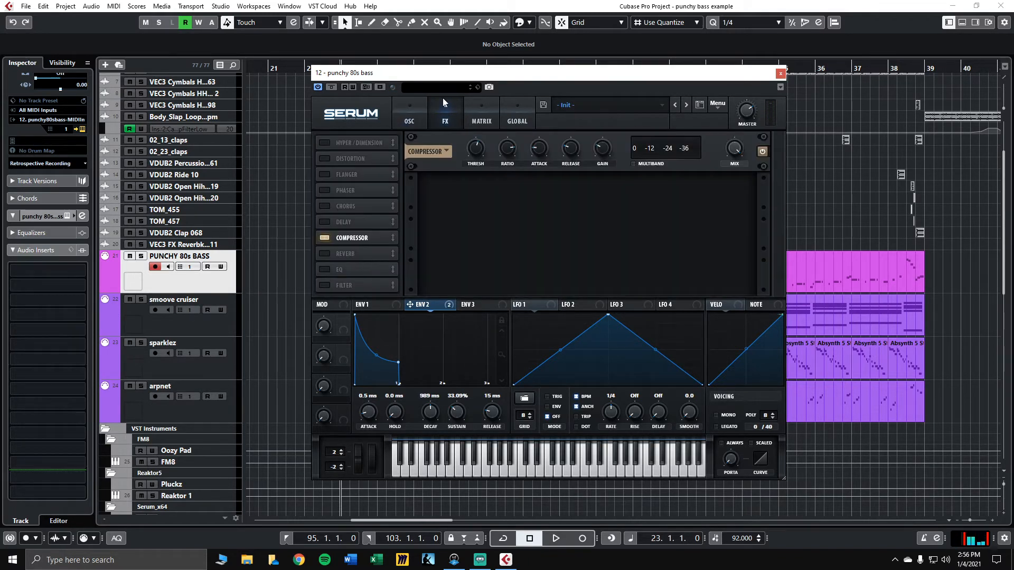
click(633, 164)
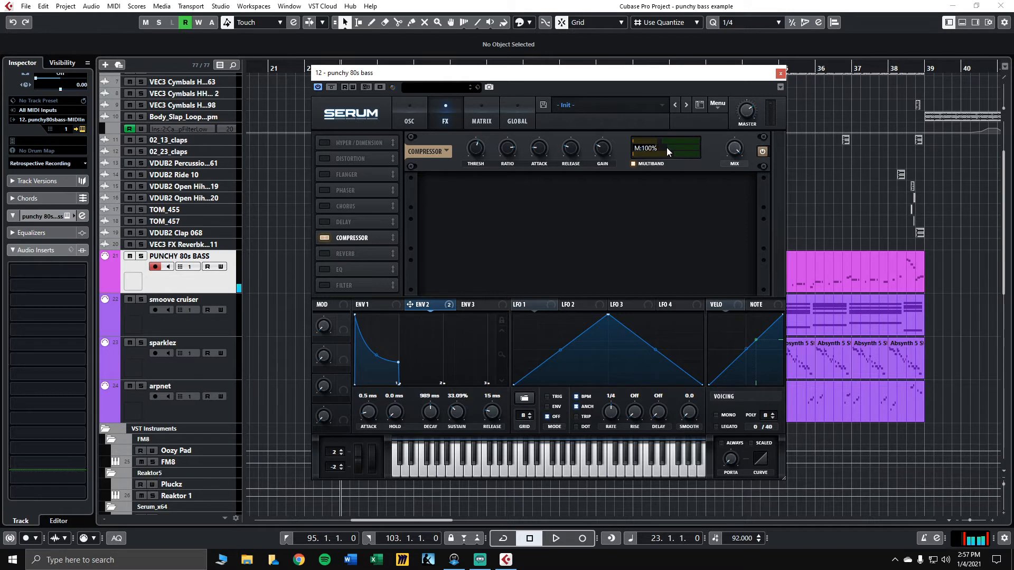
mouse_move(664, 142)
- Lengthen the release of Env 1 to about 402 ms
click(426, 117)
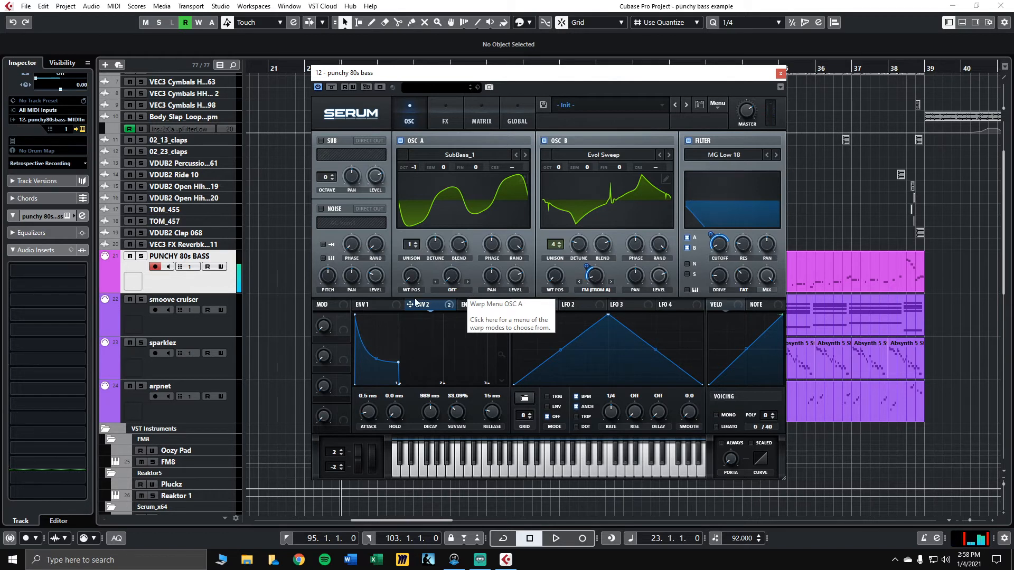
click(389, 305)
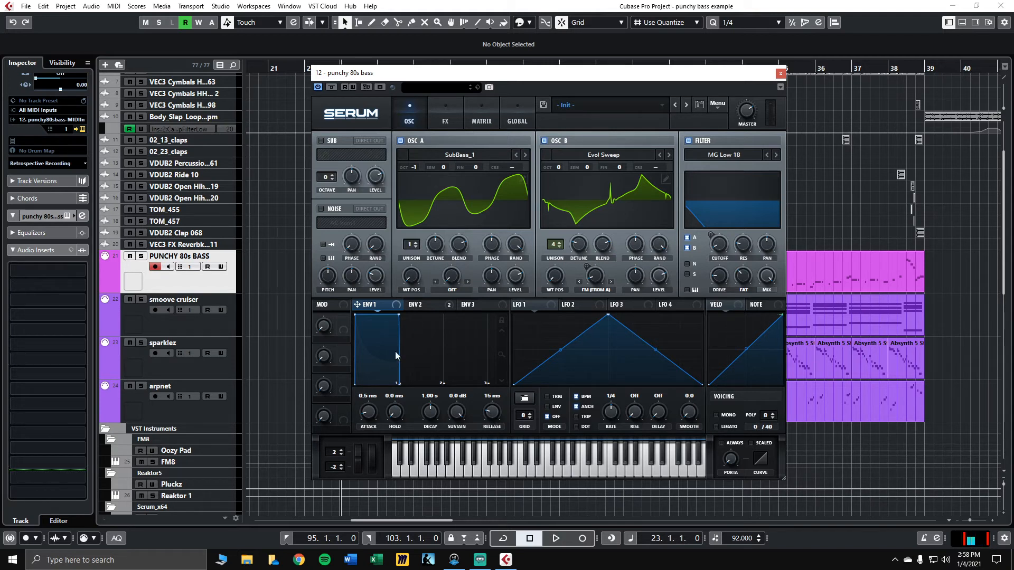
scroll(492, 410, up, 5)
scroll(492, 408, up, 5)
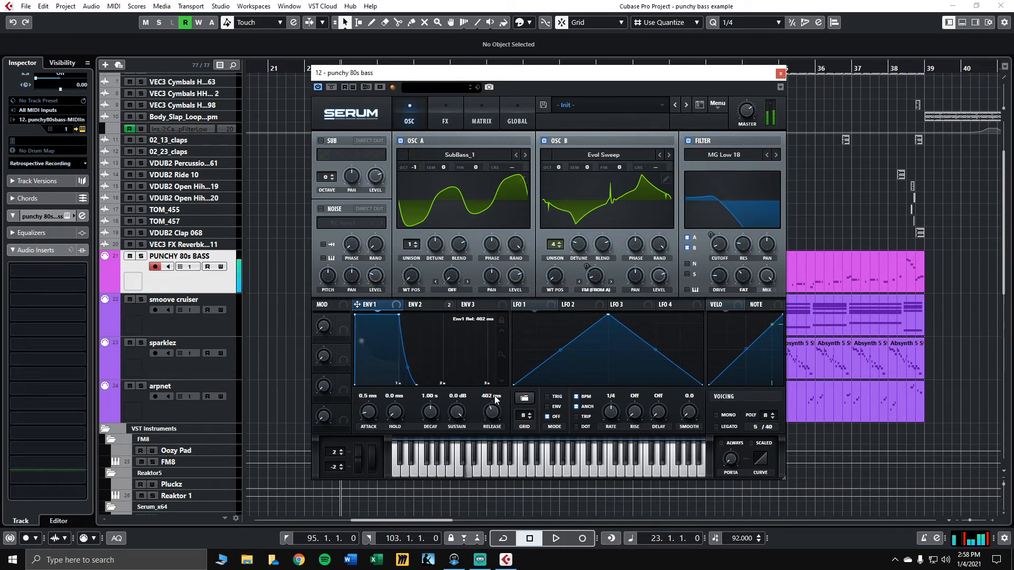
- Shorten the release of Env 1 to about 101 ms and lengthen the release of Env 2 to about 76 ms
scroll(496, 413, down, 5)
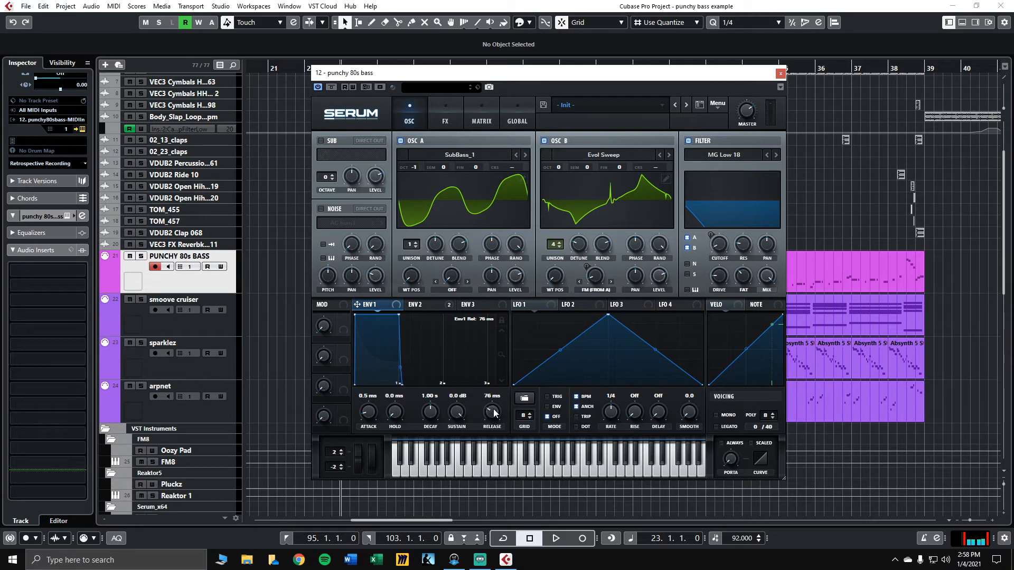
scroll(494, 412, up, 1)
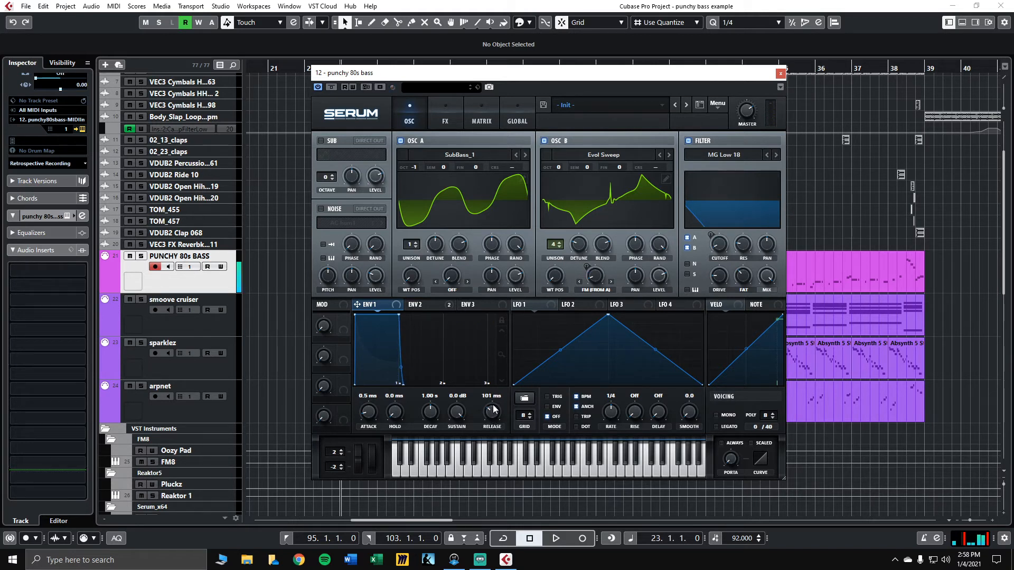
click(423, 306)
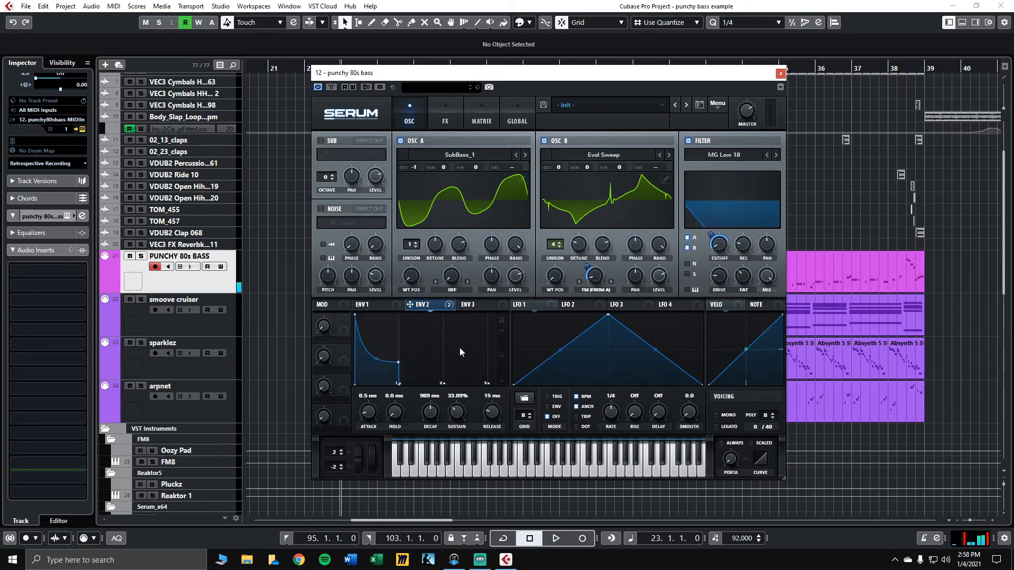
drag(491, 409, 491, 398)
- Play back the arrangement from bar 23 to audition the bass in the mix, reopening the Serum editor during playback
click(780, 73)
key(space)
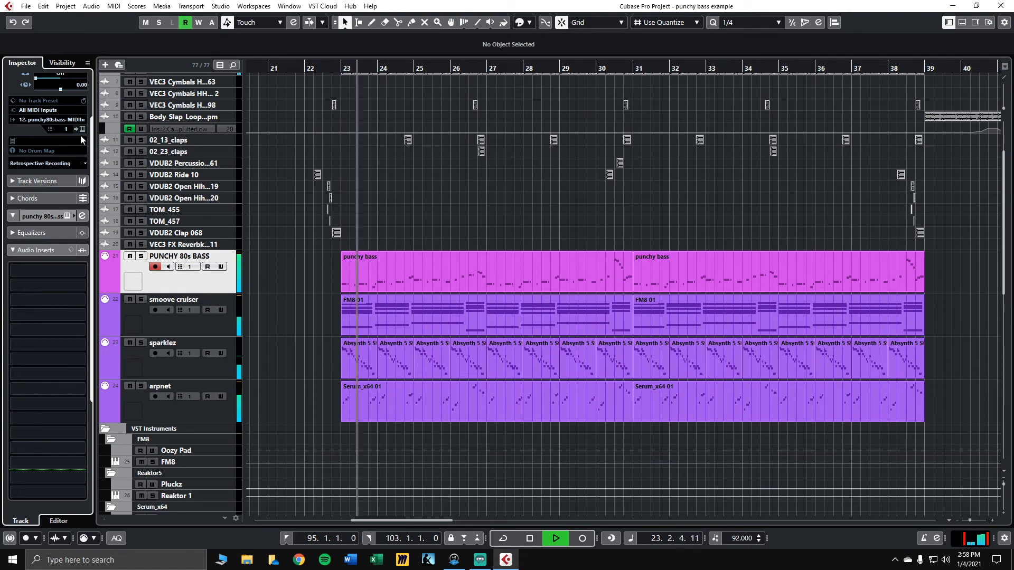
click(82, 129)
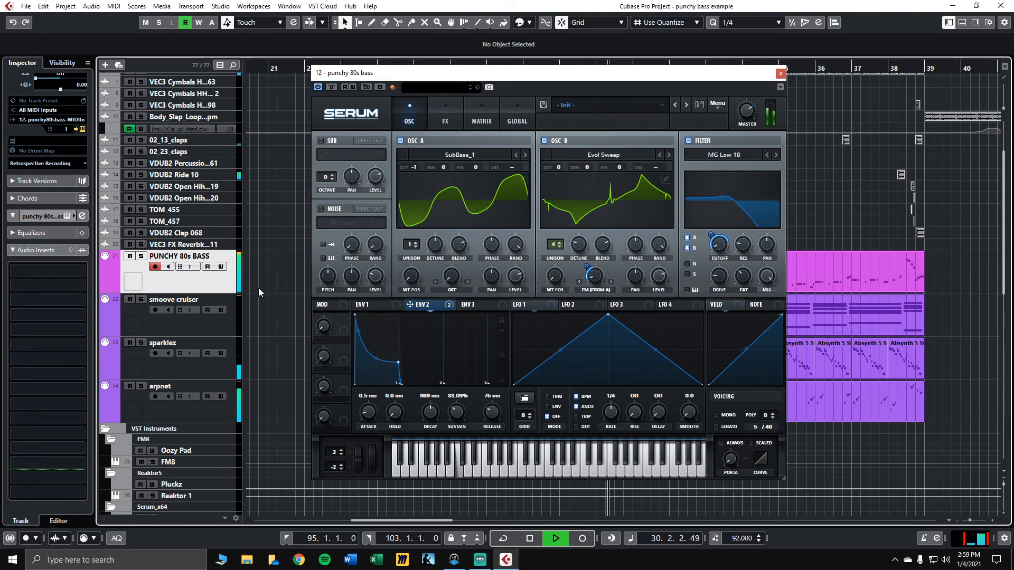
key(space)
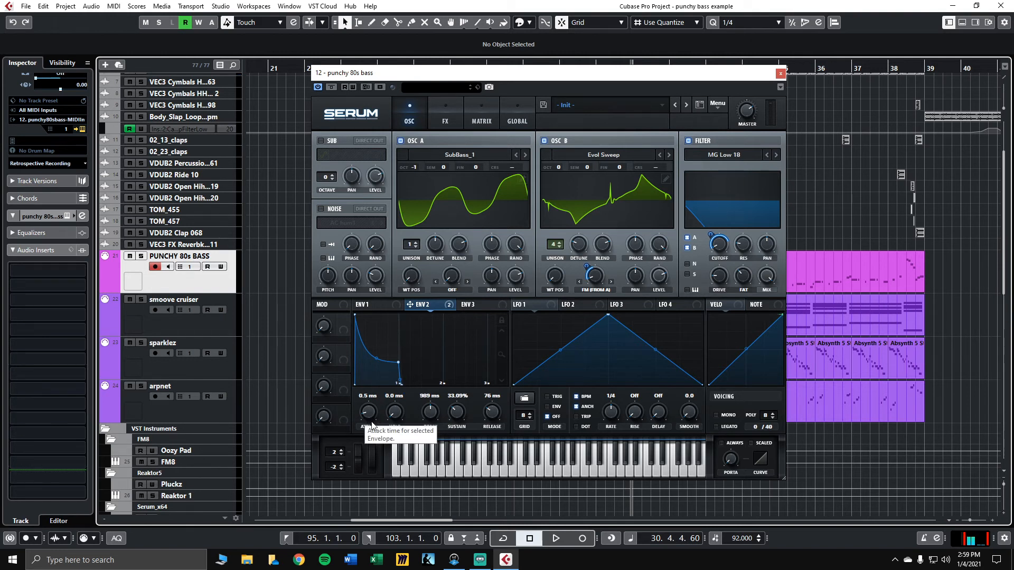
- Raise the attack of Env 2 to about 7.7 ms to soften the start of the bass notes
drag(367, 410, 370, 405)
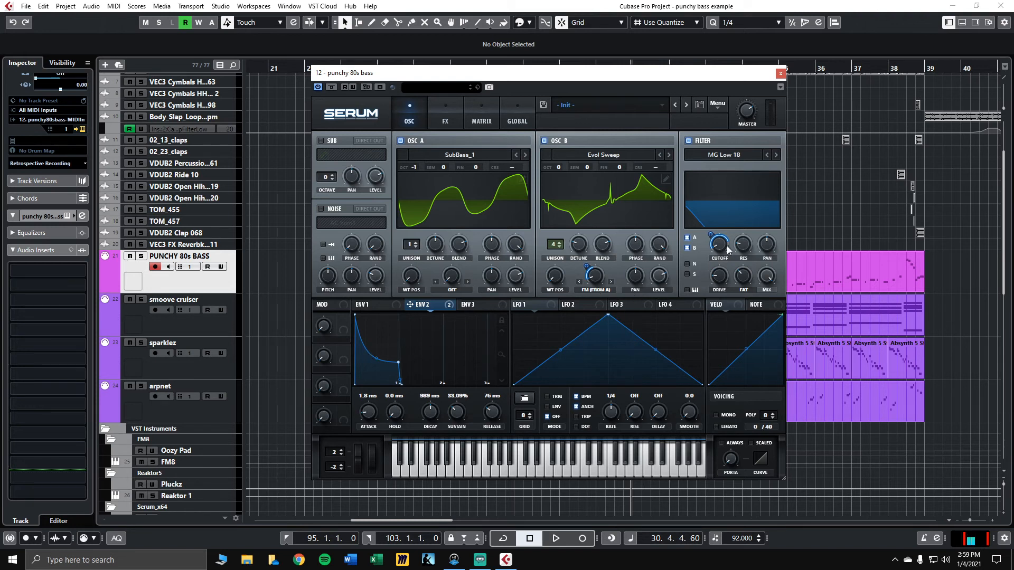
drag(370, 415, 369, 410)
- Play the arrangement again, briefly soloing the PUNCHY 80s BASS track to compare the bass alone with the full mix, with Serum reopened
click(268, 274)
key(space)
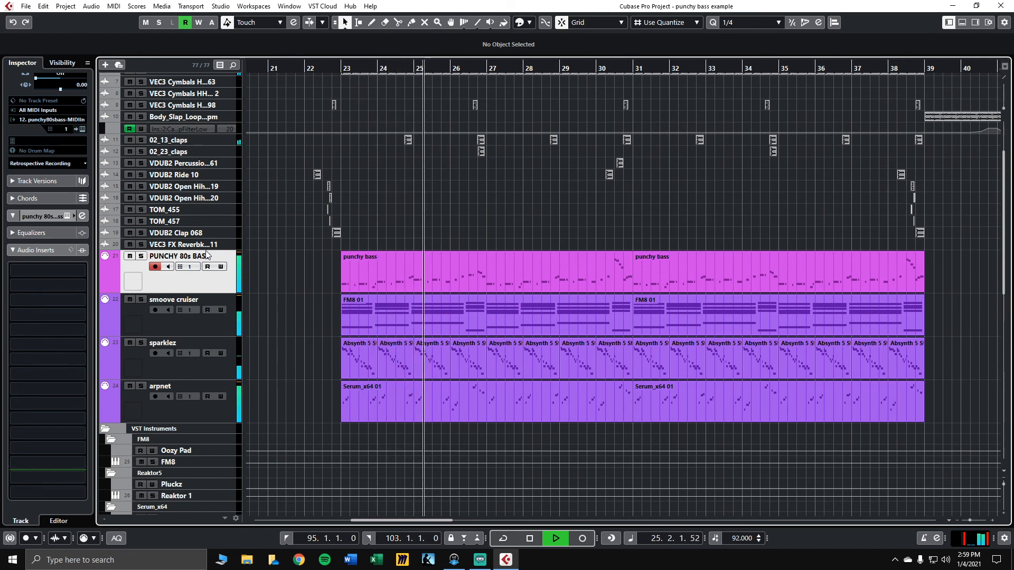
click(143, 258)
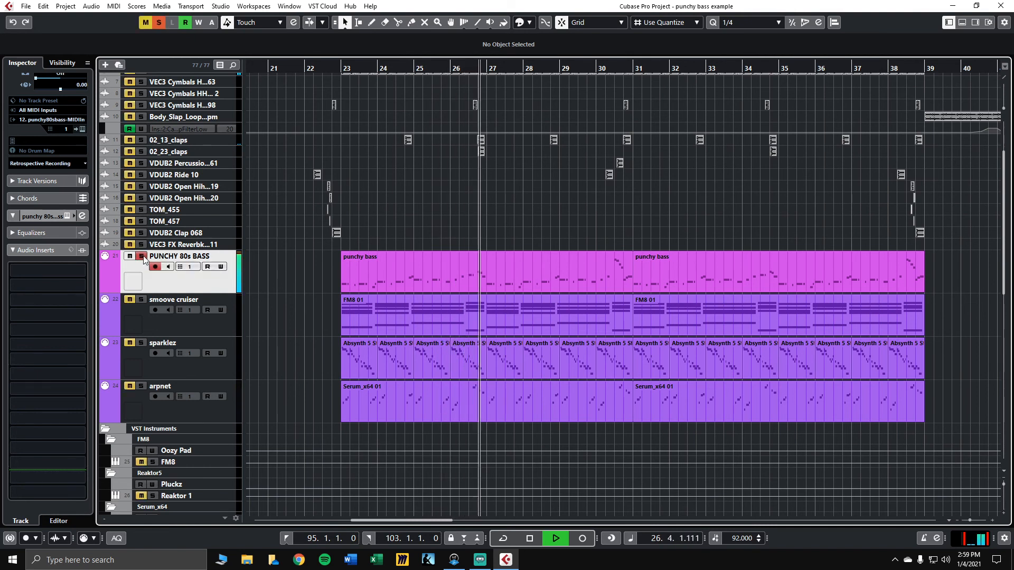
click(143, 259)
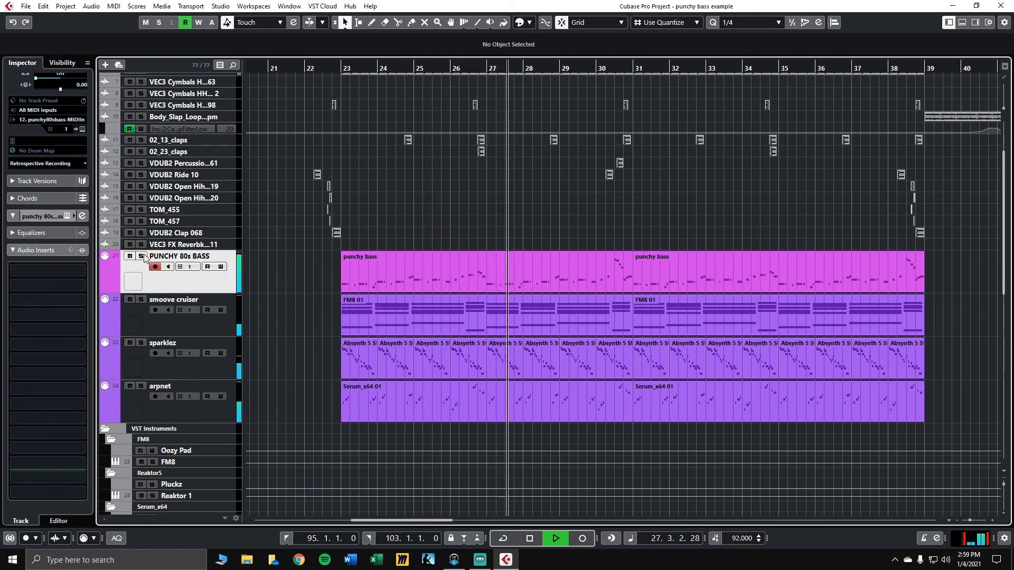
click(133, 282)
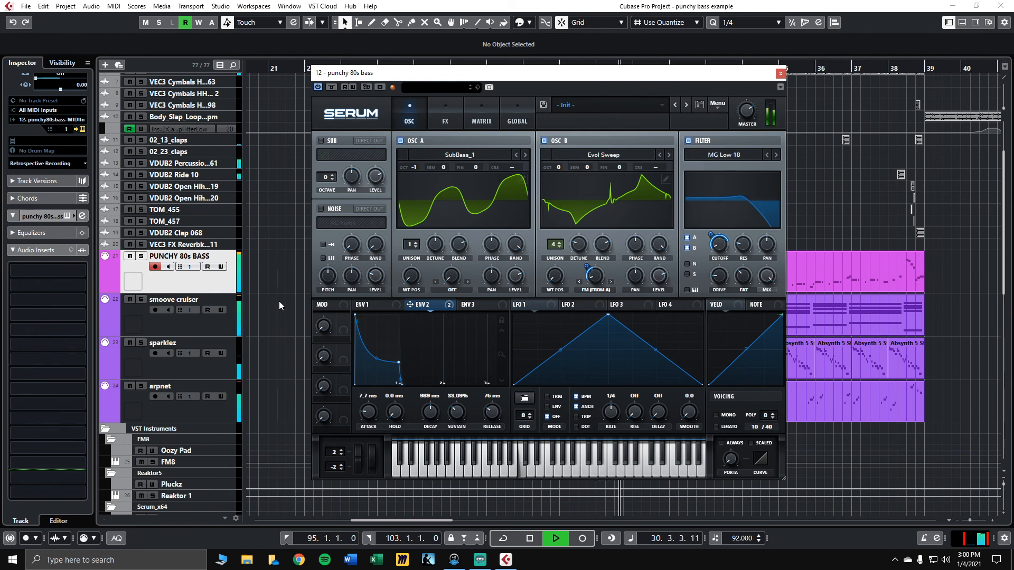
key(space)
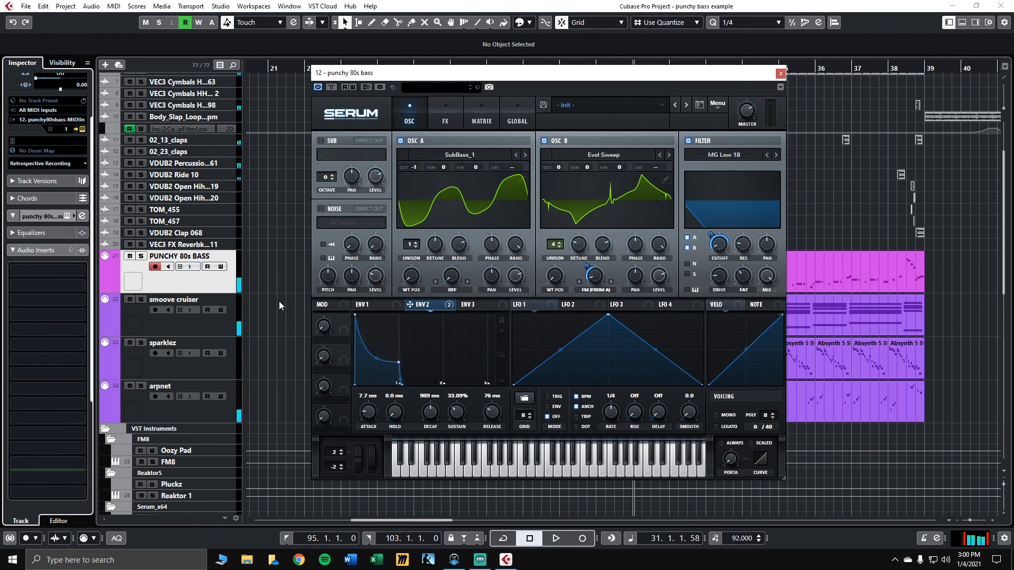